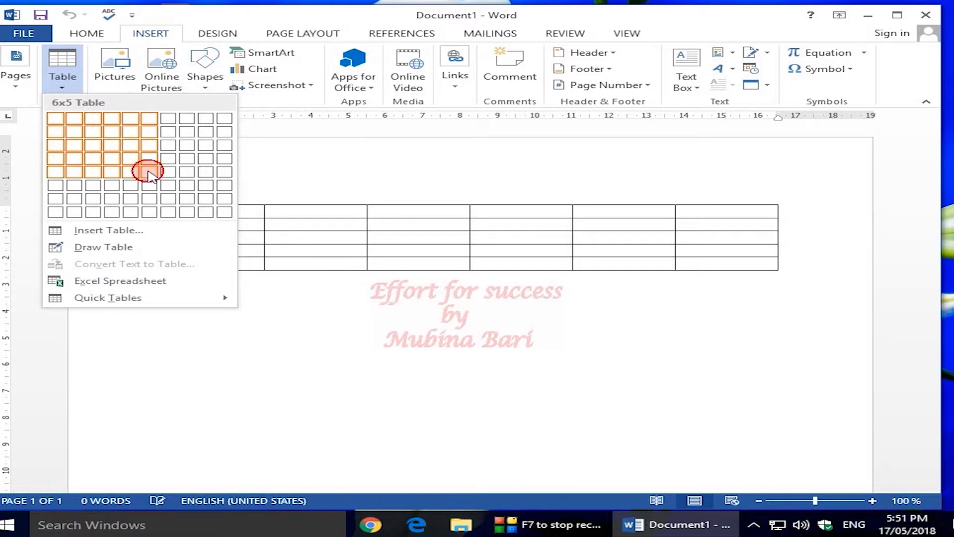
Step: Insert the empty 6-column by 5-row table, then reopen the Table options on the Insert tab
left_click(148, 171)
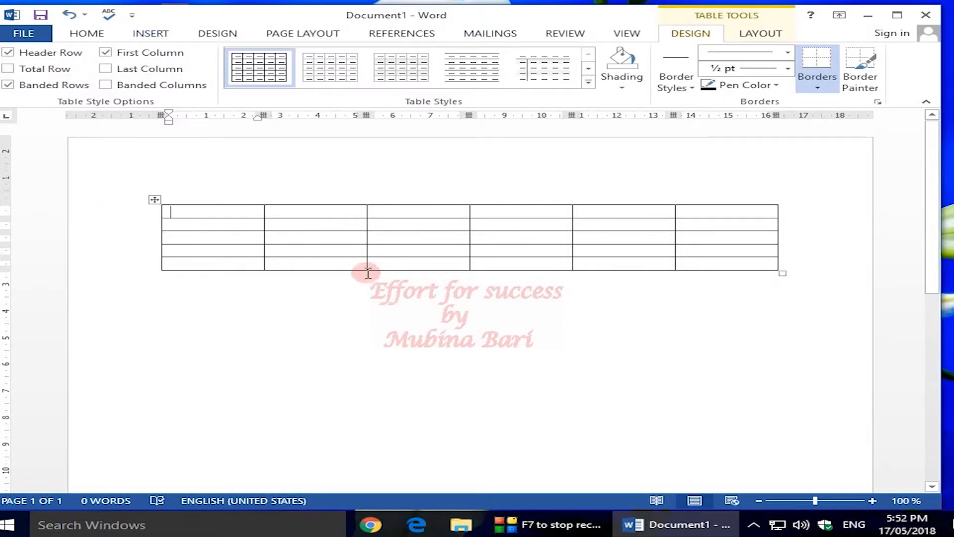
left_click(149, 34)
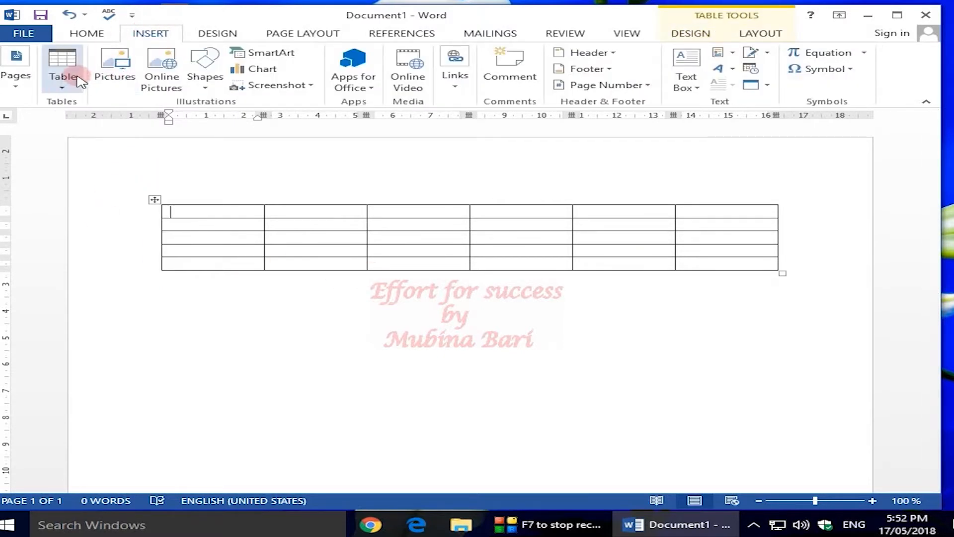
left_click(63, 89)
left_click(62, 89)
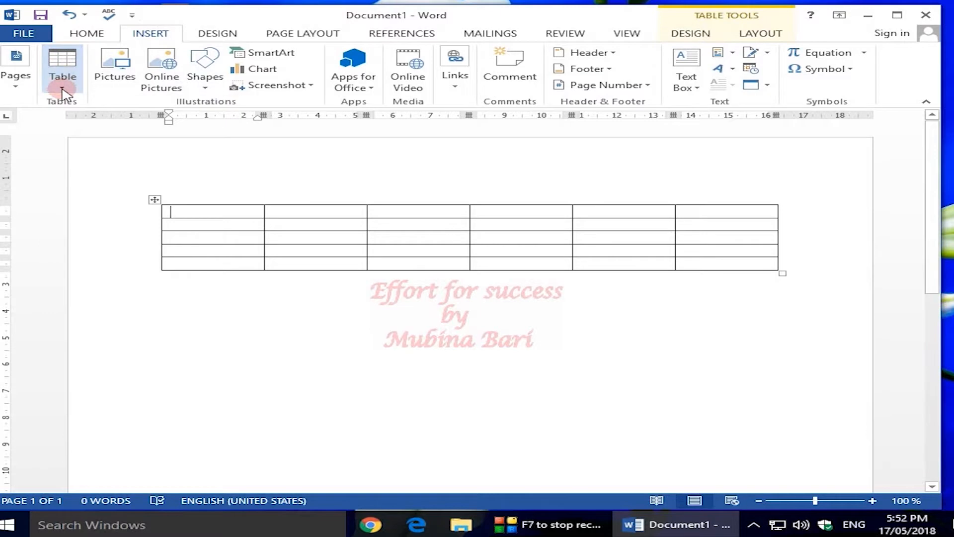
left_click(61, 87)
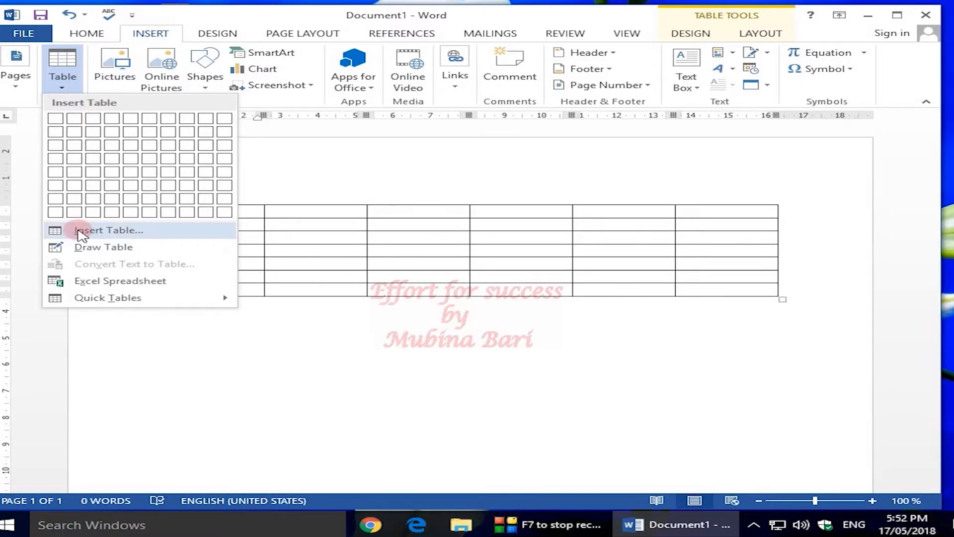
Step: Use the Insert Table dialog to add a 4-column, 4-row table inside the bottom-left cell
left_click(80, 231)
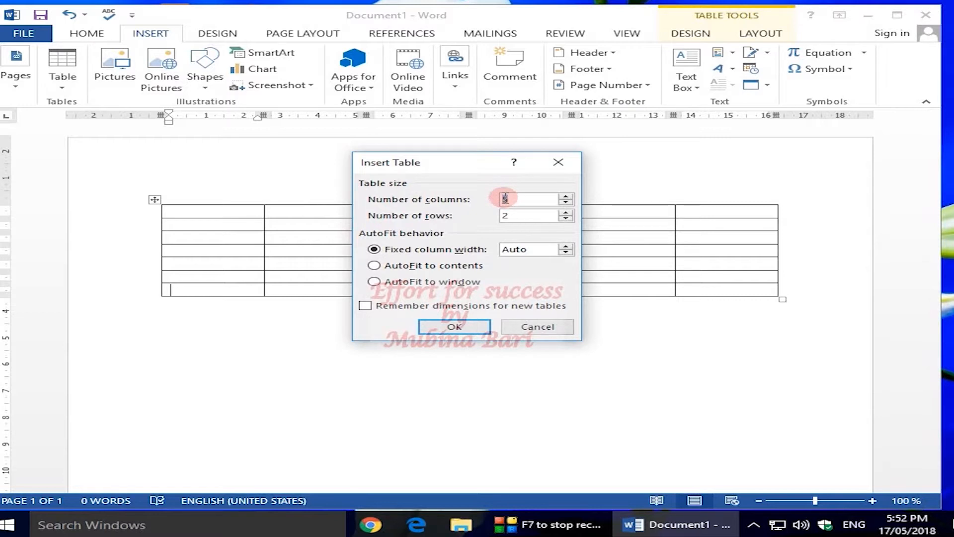
left_click(509, 199)
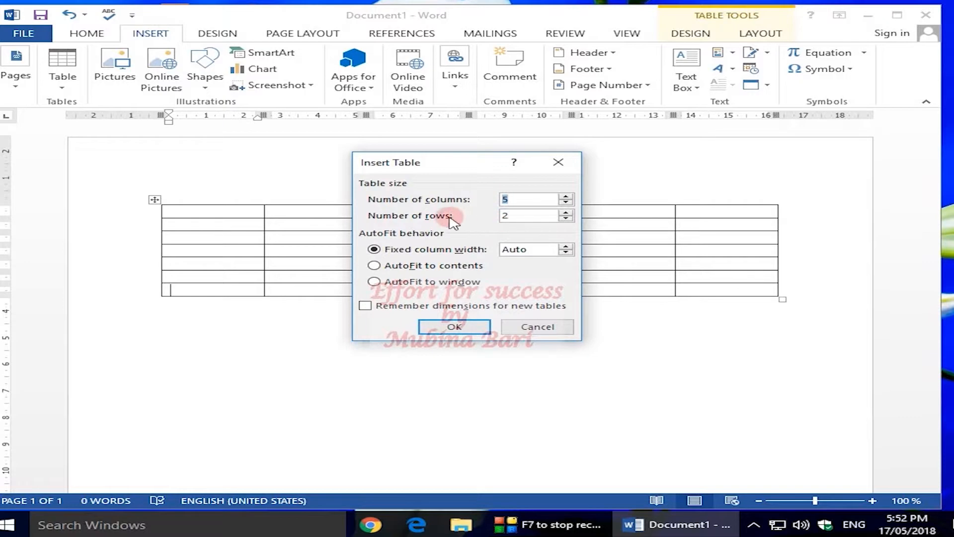
left_click(507, 199)
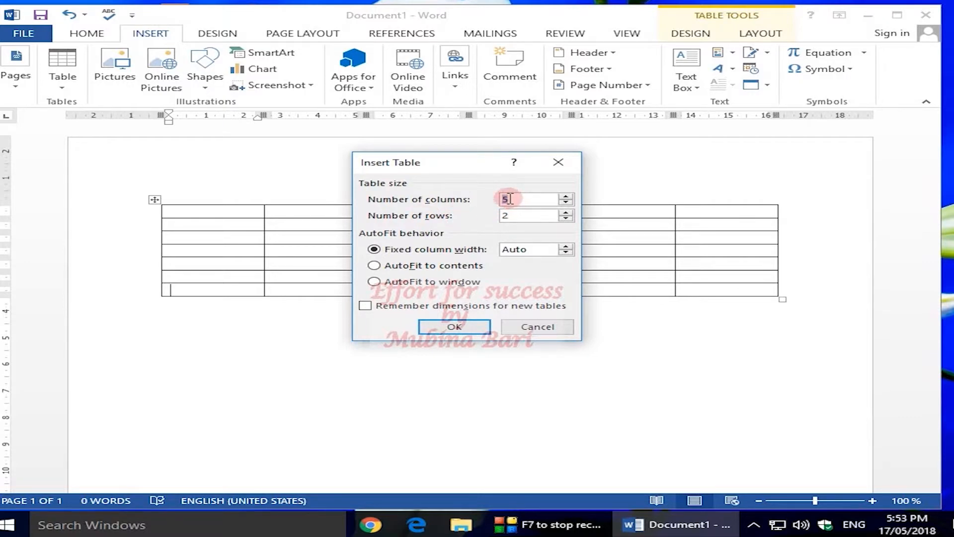
key("BackSpace")
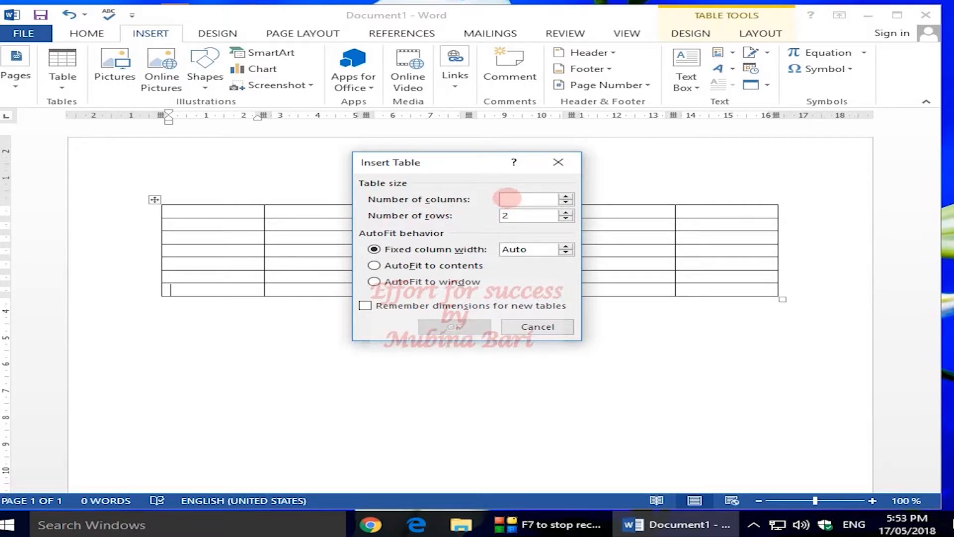
type("4")
left_click(505, 213)
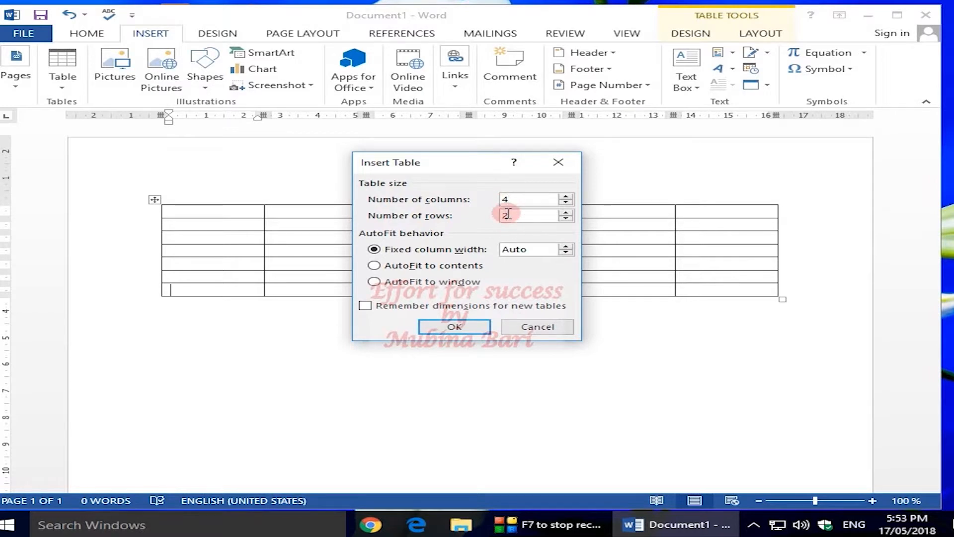
key("BackSpace")
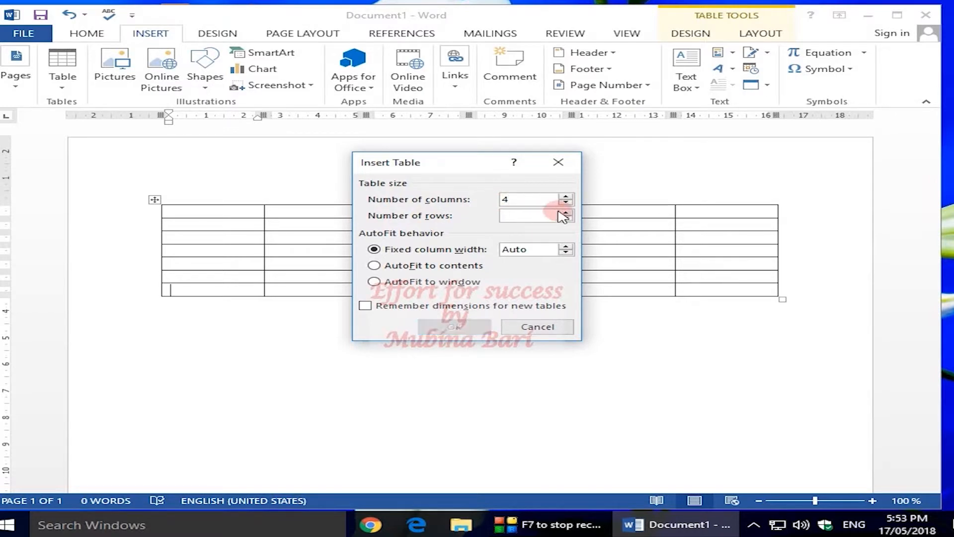
type("4")
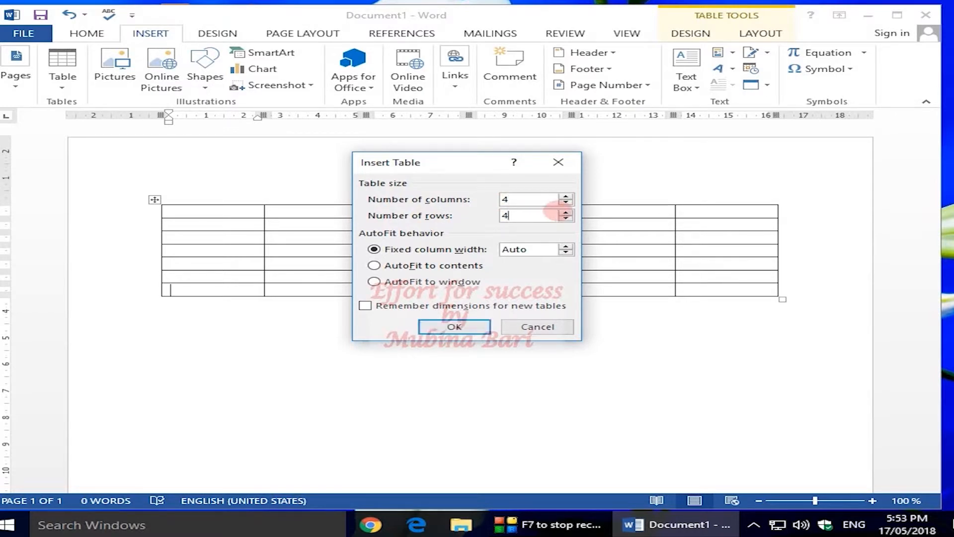
left_click(470, 328)
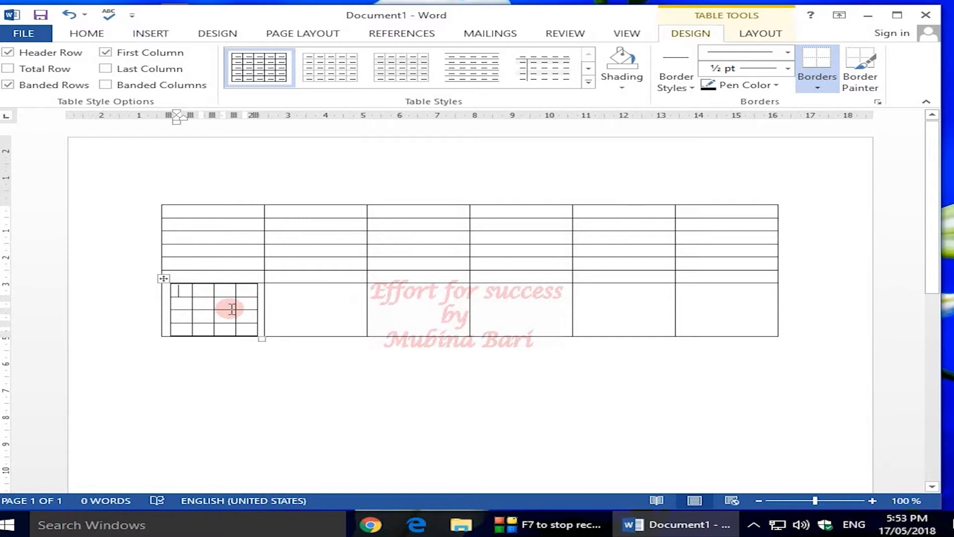
Step: Below the first table, insert a 5-column, 2-row table through the Insert Table dialog
left_click(168, 346)
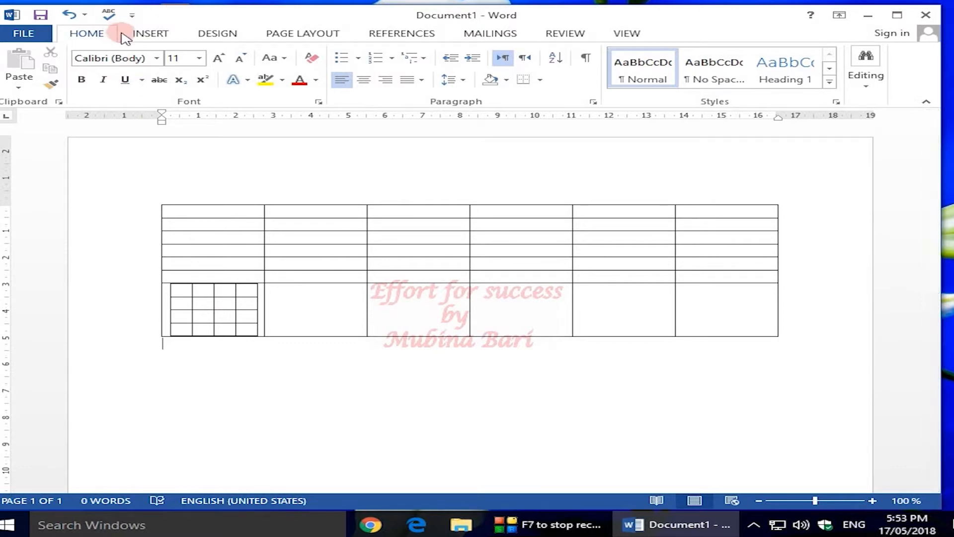
left_click(145, 35)
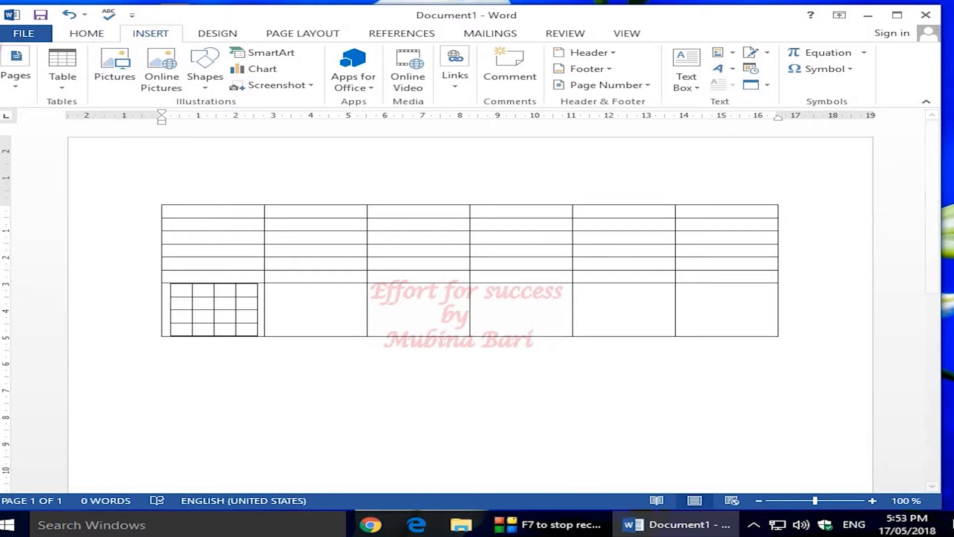
left_click(59, 81)
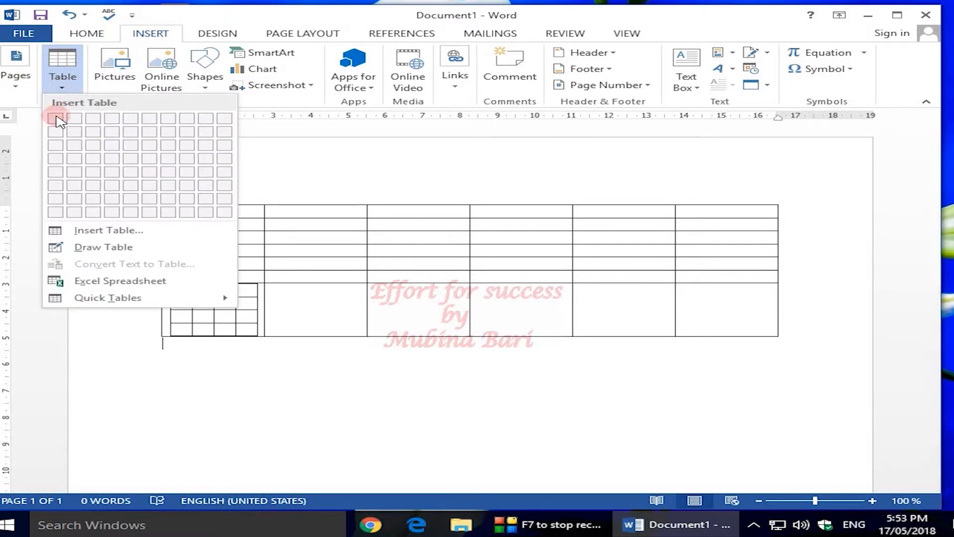
left_click(84, 231)
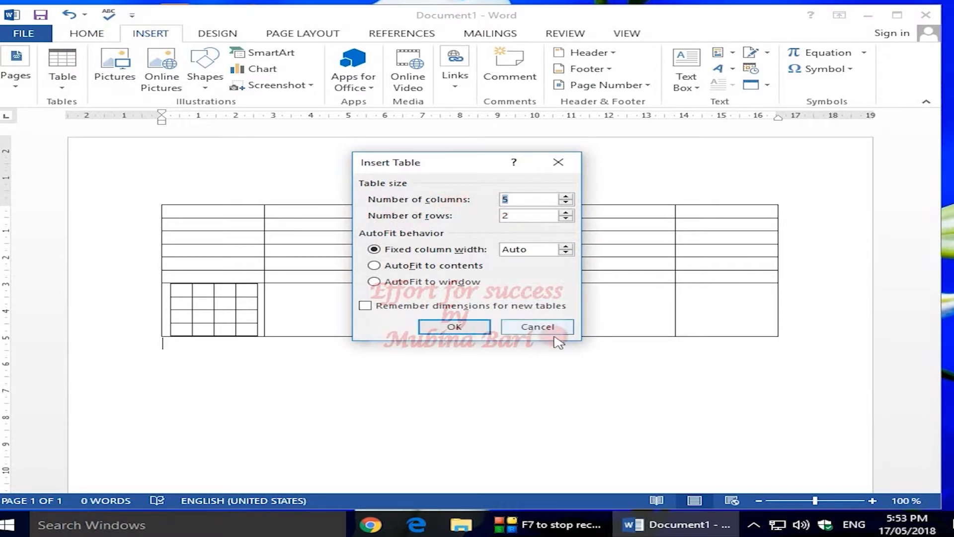
left_click(454, 328)
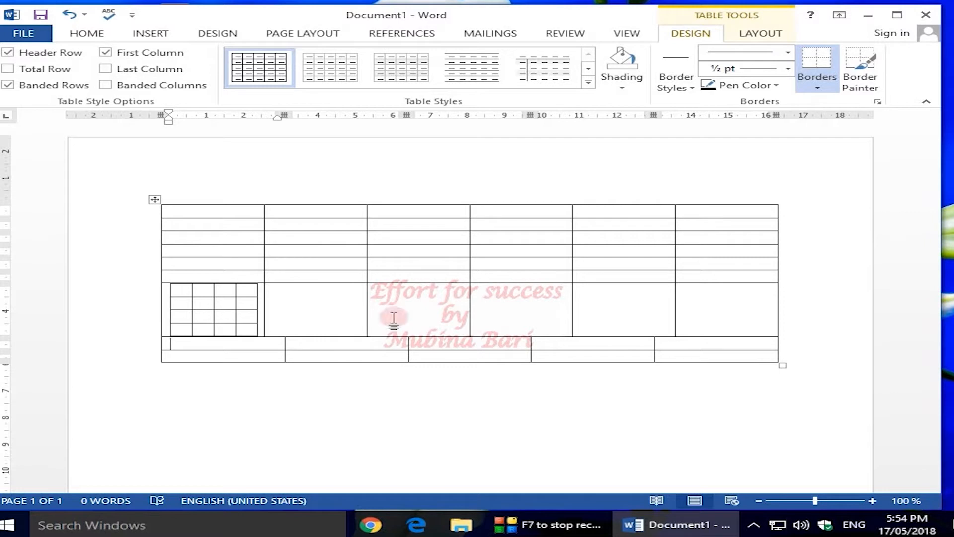
mouse_move(140, 203)
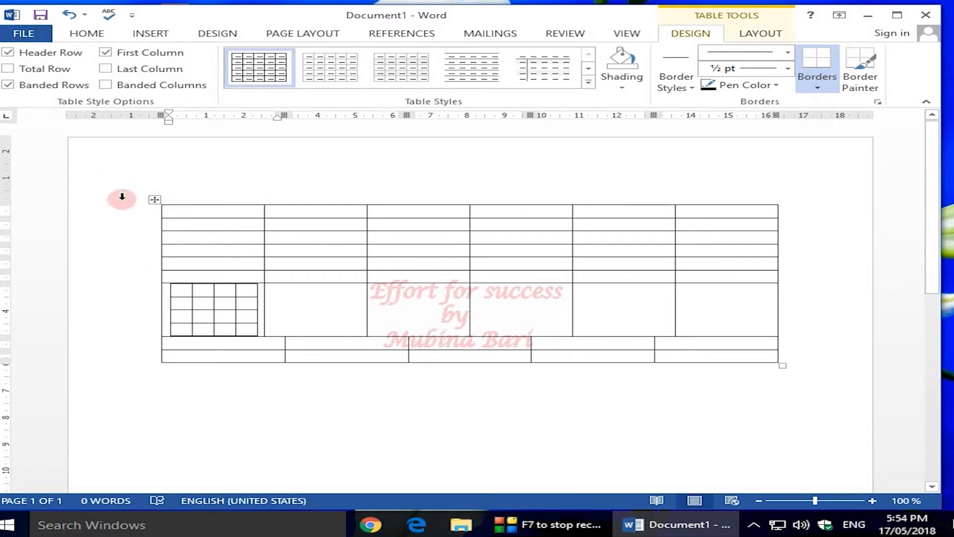
Step: Switch to Draw Table and draw the outer box of a new table below the others
left_click(151, 33)
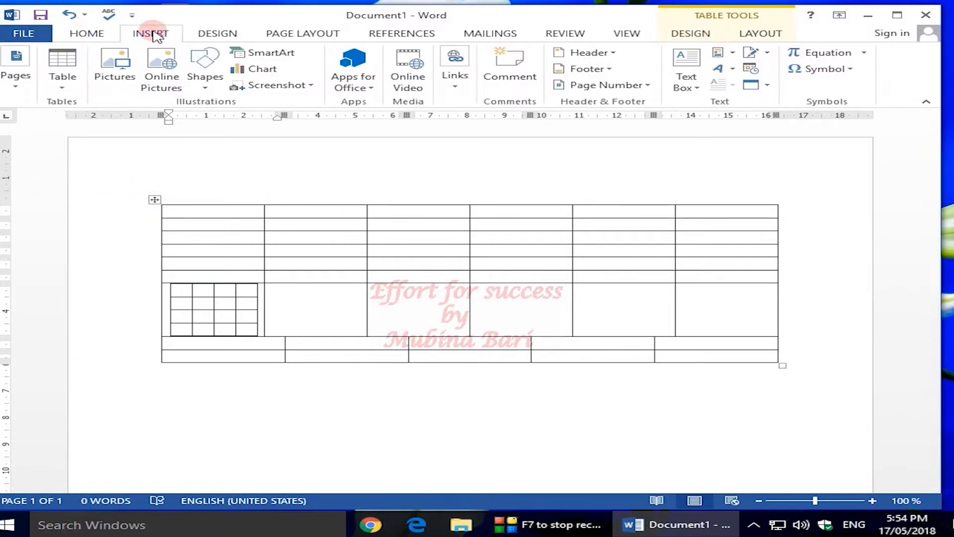
left_click(61, 75)
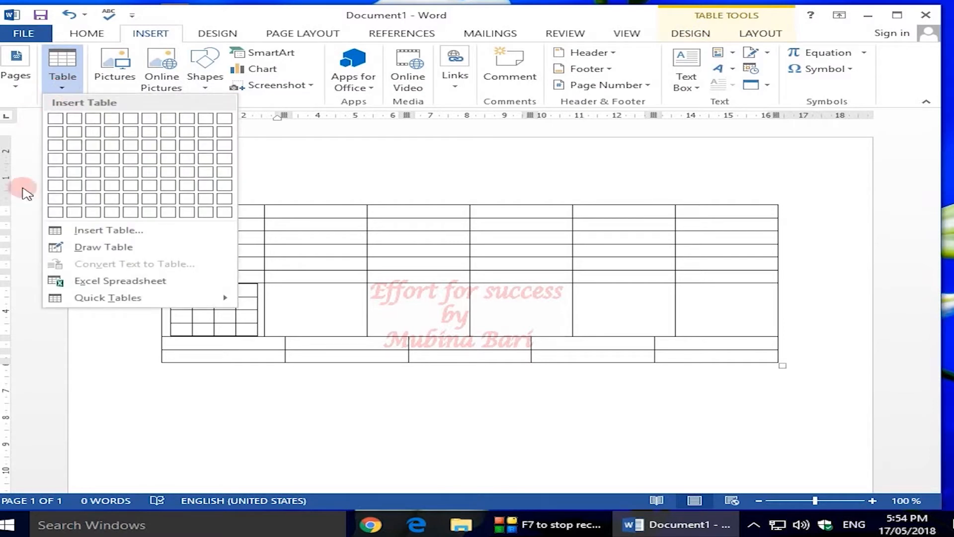
left_click(98, 249)
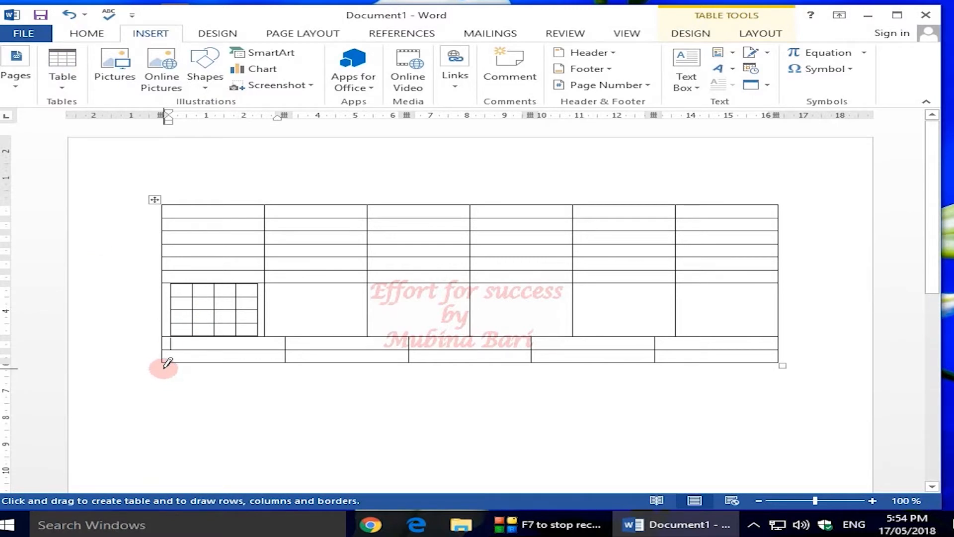
mouse_move(165, 366)
left_mouse_down()
mouse_move(180, 397)
mouse_move(211, 415)
mouse_move(300, 449)
mouse_move(379, 463)
mouse_move(784, 465)
left_mouse_up()
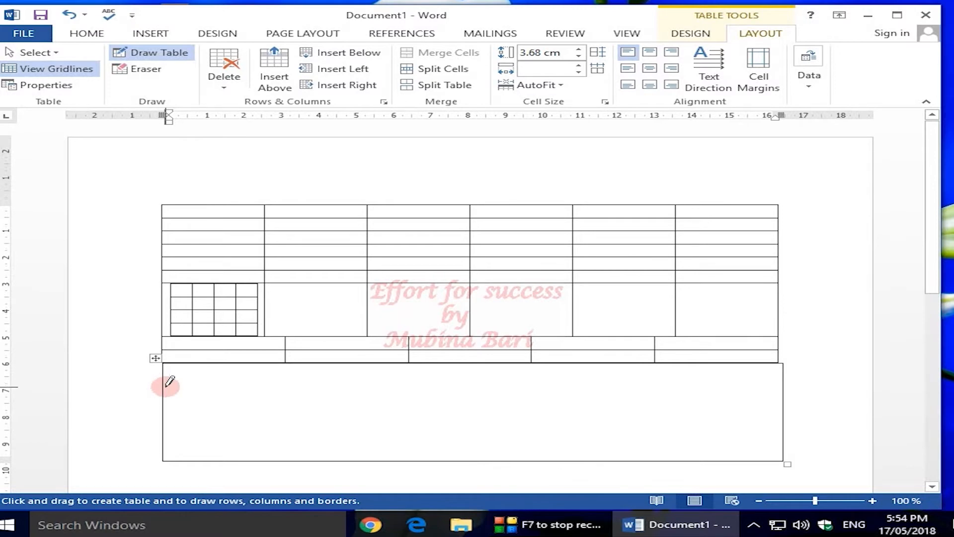
Step: Draw two row dividers and two column dividers inside the hand-drawn table
left_click_drag(164, 386, 775, 385)
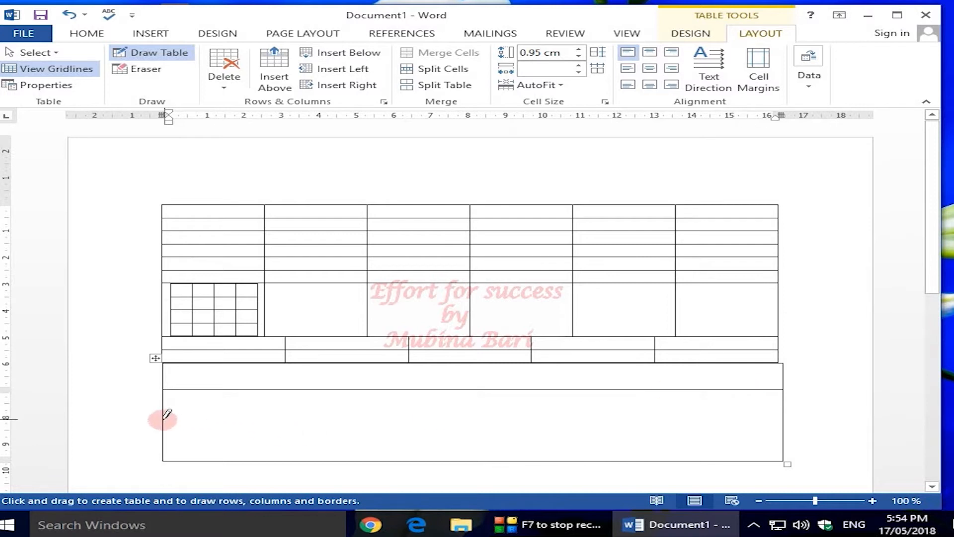
left_click_drag(162, 420, 774, 415)
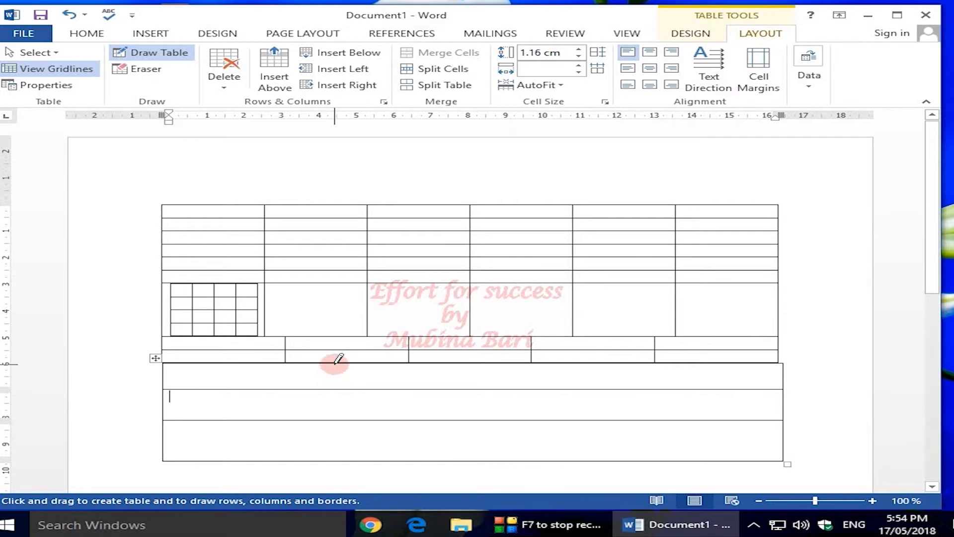
left_click_drag(339, 358, 337, 398)
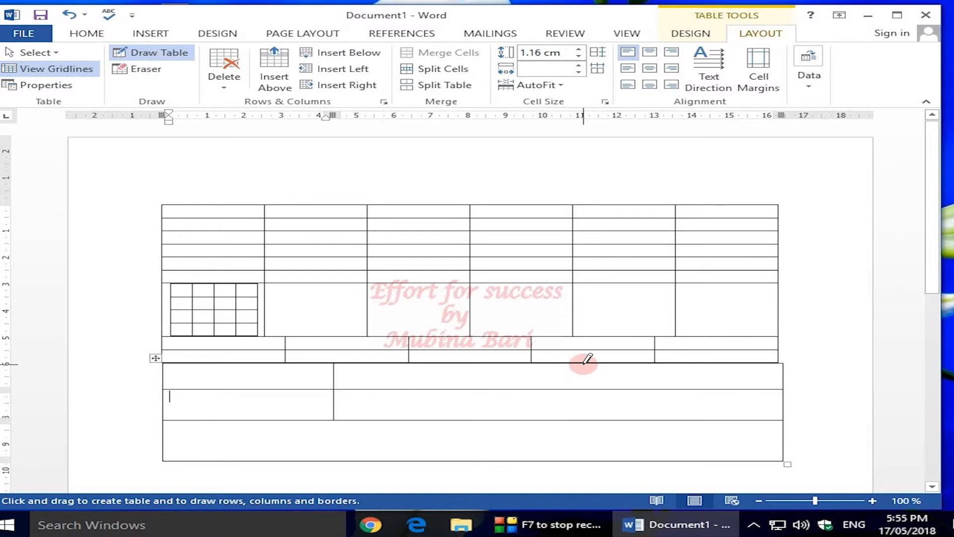
left_click_drag(584, 363, 589, 444)
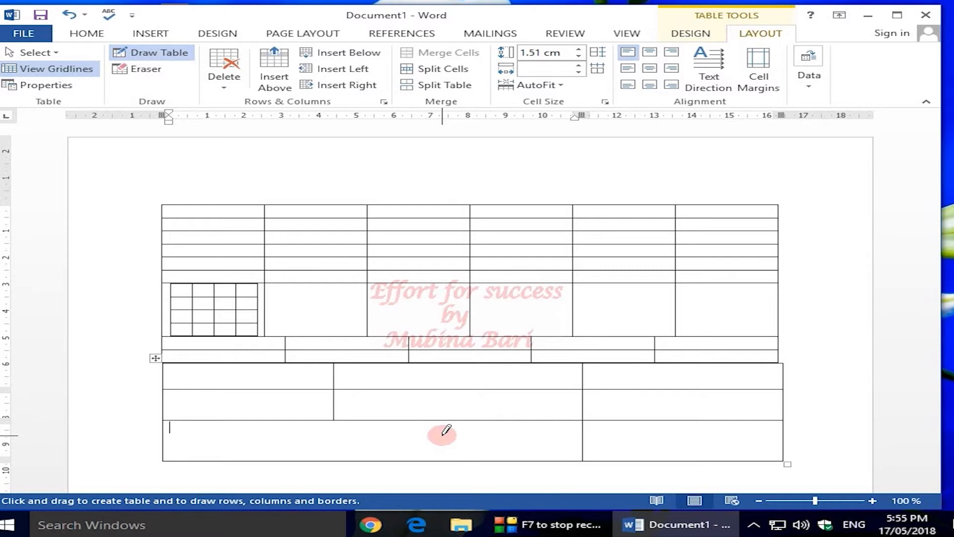
left_click(147, 32)
left_click(62, 89)
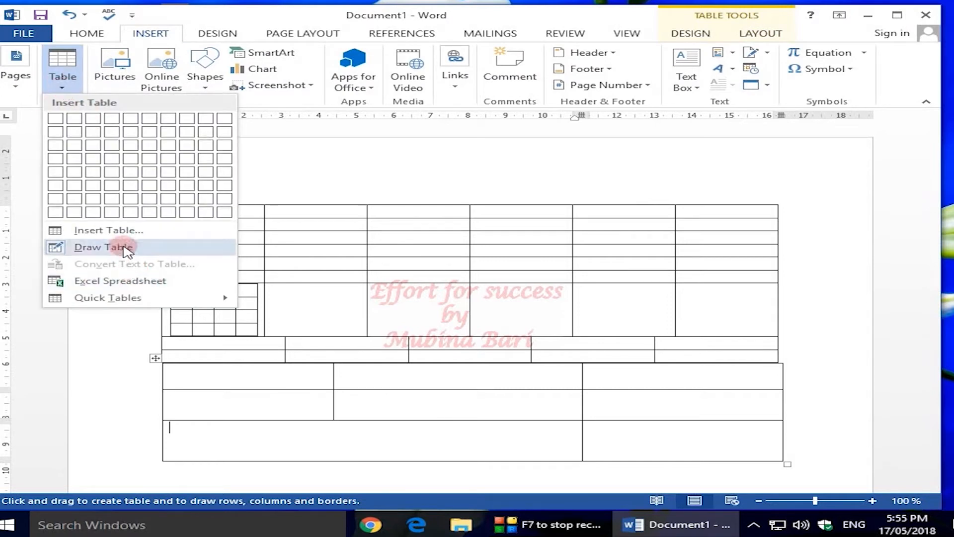
Step: Insert the Calendar 3 quick table from the Quick Tables gallery, then reopen the Table options
left_click(114, 296)
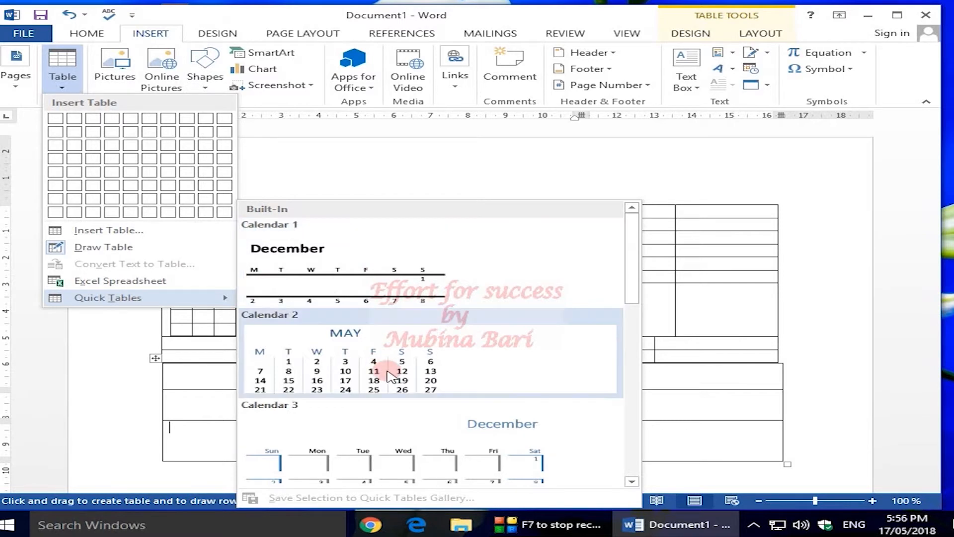
left_click_drag(631, 297, 633, 354)
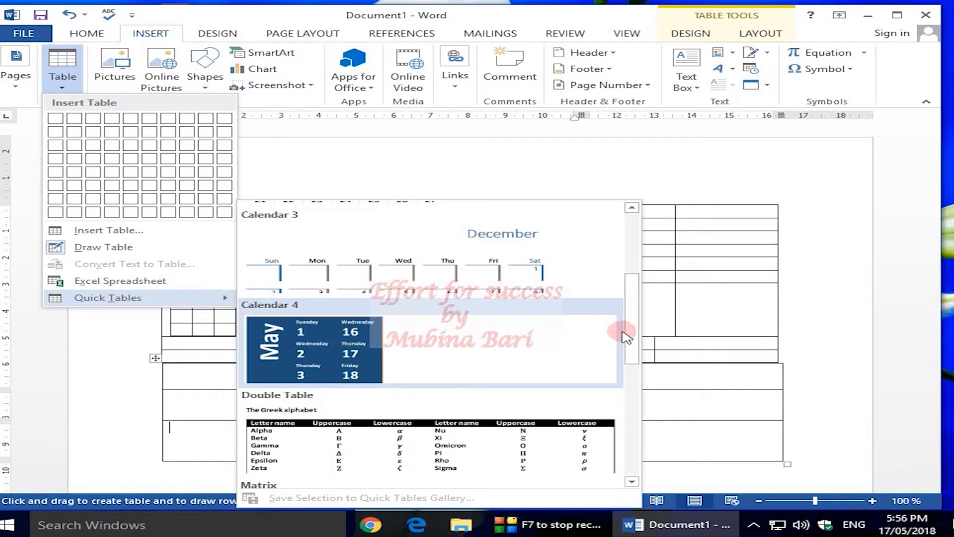
left_click_drag(631, 330, 618, 293)
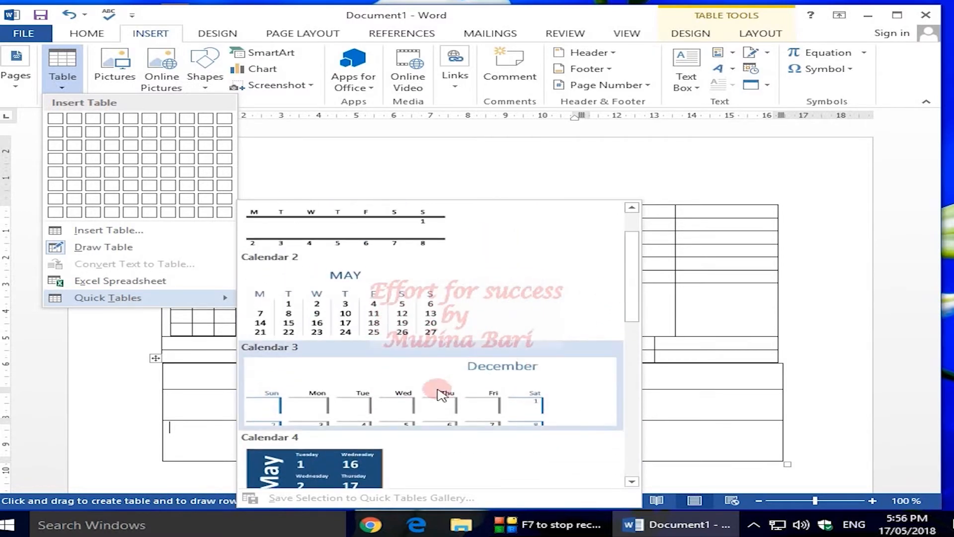
left_click(425, 410)
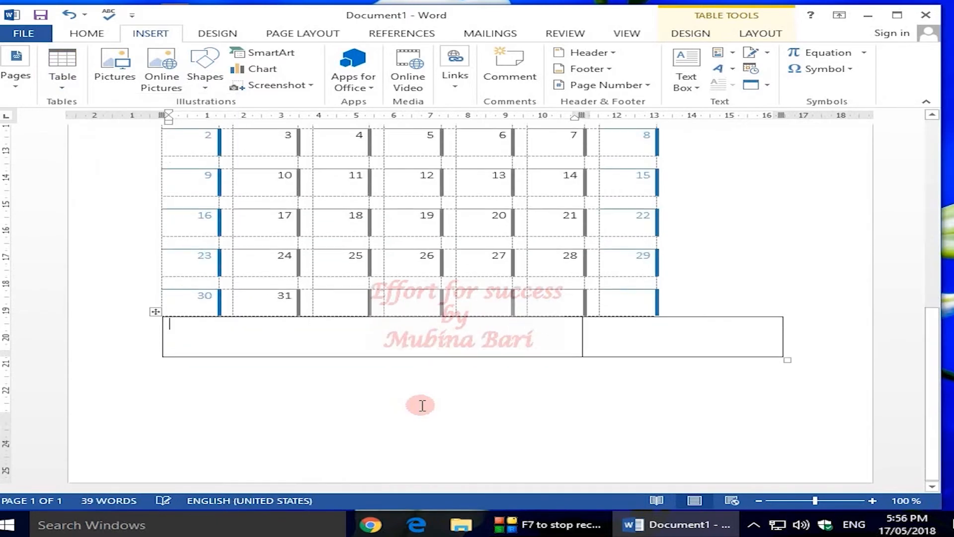
left_click_drag(932, 375, 947, 400)
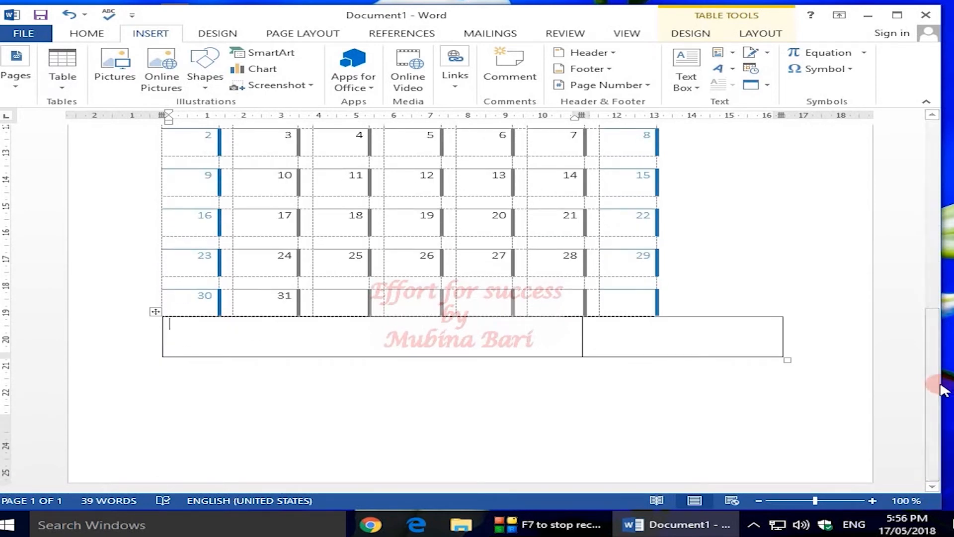
left_click(62, 88)
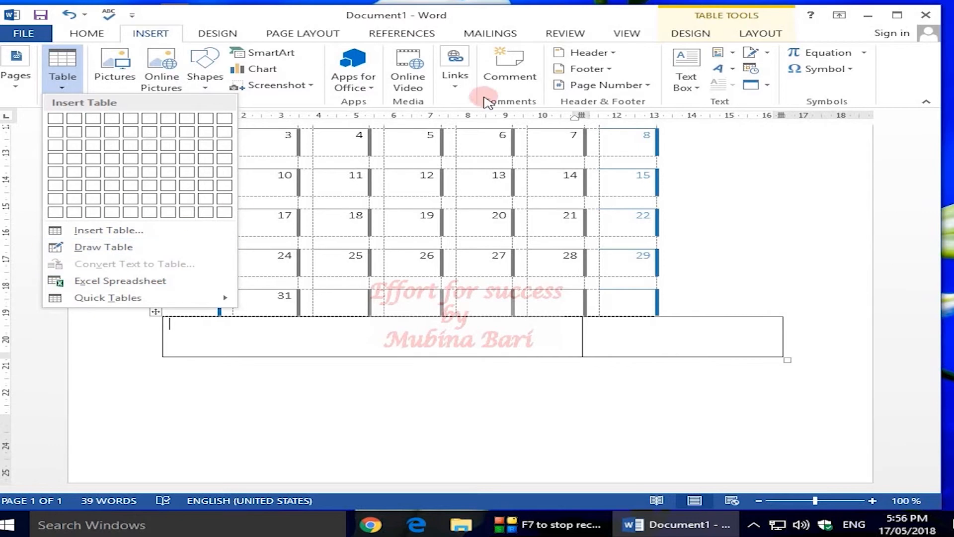
Step: Place the cursor in the empty area below the tables on page 2 and reopen the Table options
left_click(188, 343)
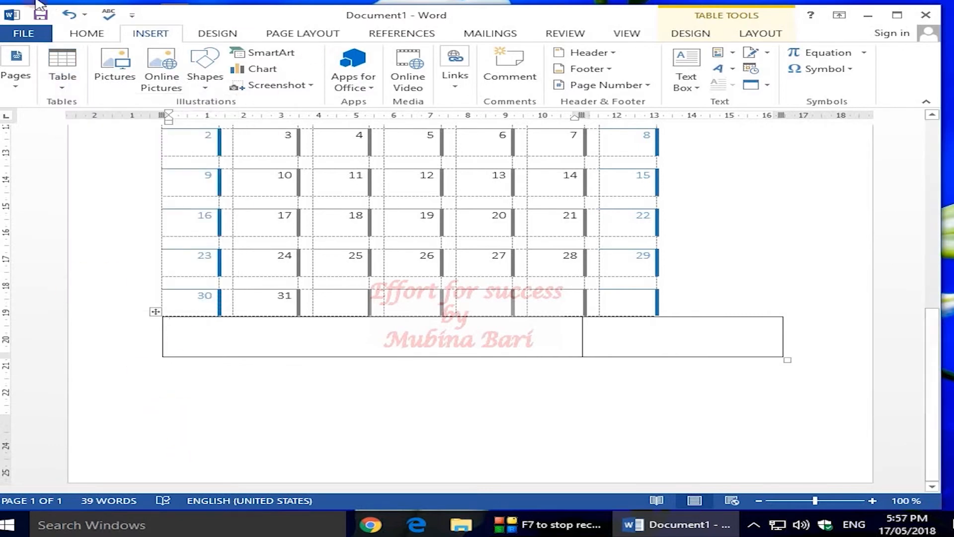
left_click(87, 33)
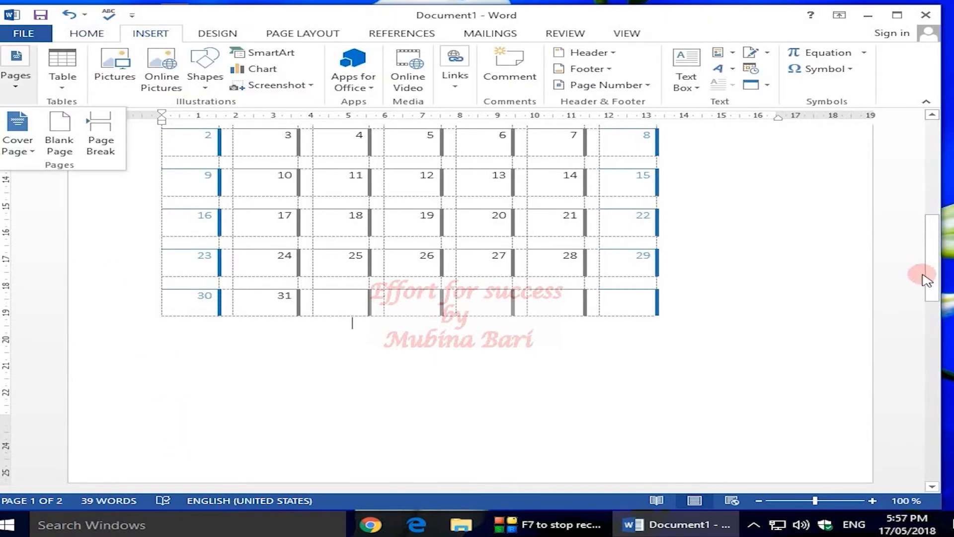
left_click_drag(926, 273, 931, 381)
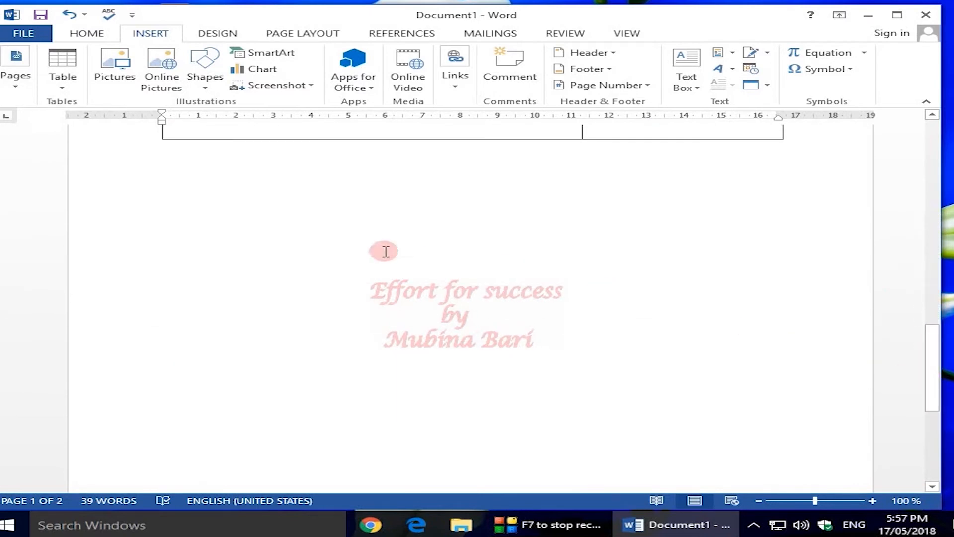
left_click(182, 176)
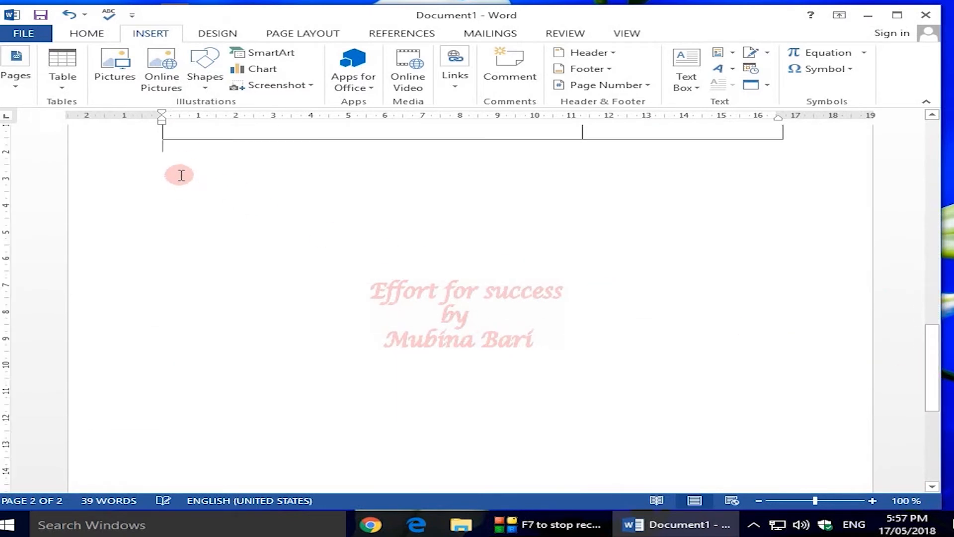
left_click(62, 90)
mouse_move(101, 296)
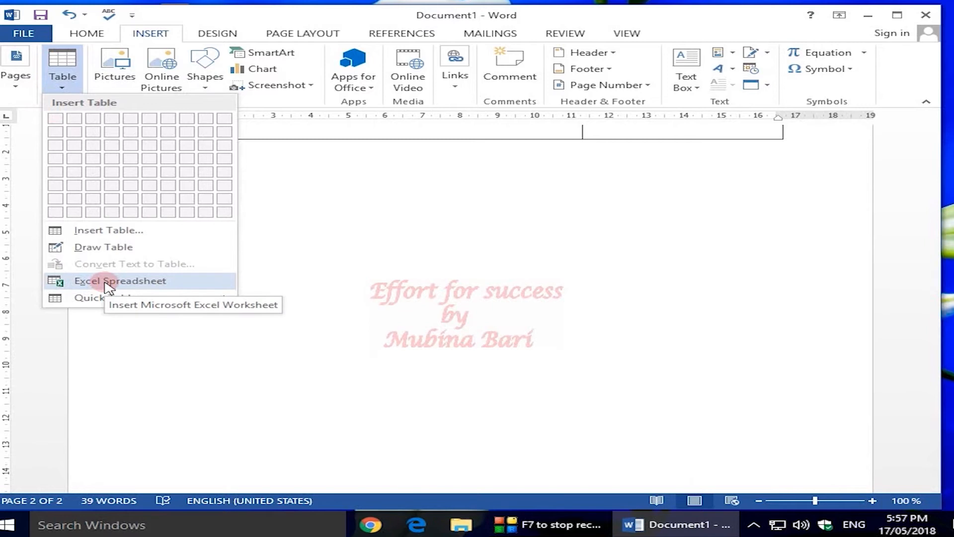
Step: Embed an Excel spreadsheet and fill cells A1 to A9 with the numbers 1 through 9
left_click(107, 281)
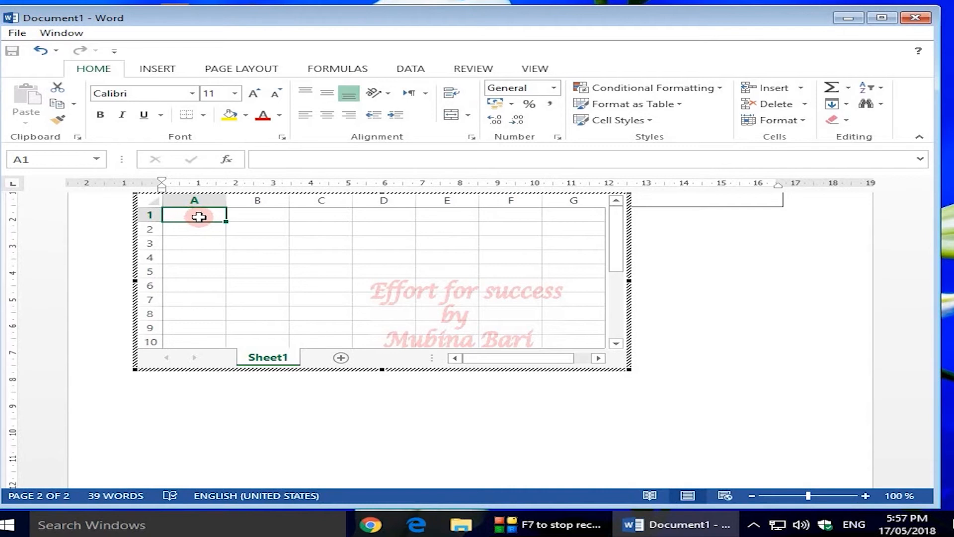
type("1")
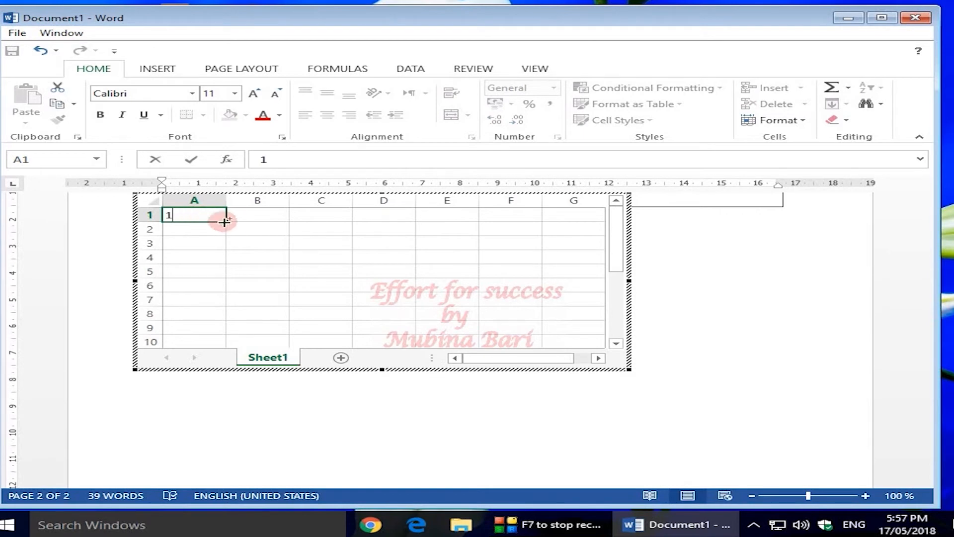
left_click_drag(226, 224, 233, 336)
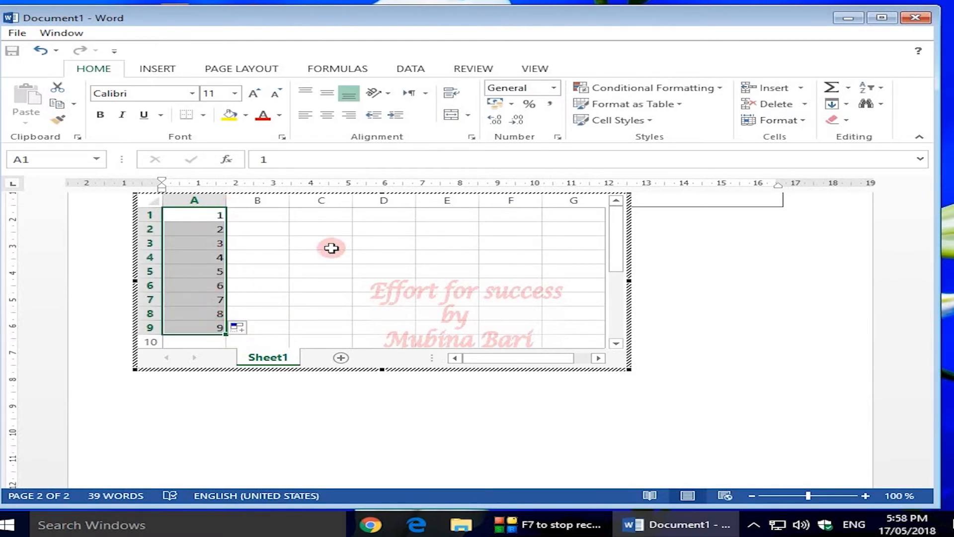
left_click(383, 271)
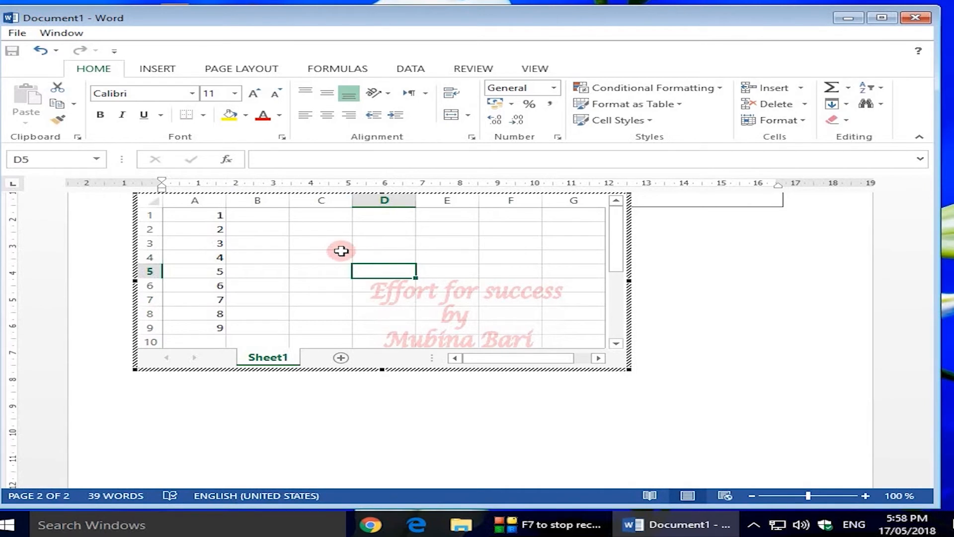
Step: Enter 4 in C2, 8 in D4, and =sum(c2,d4) in E6, which totals 12
left_click(308, 229)
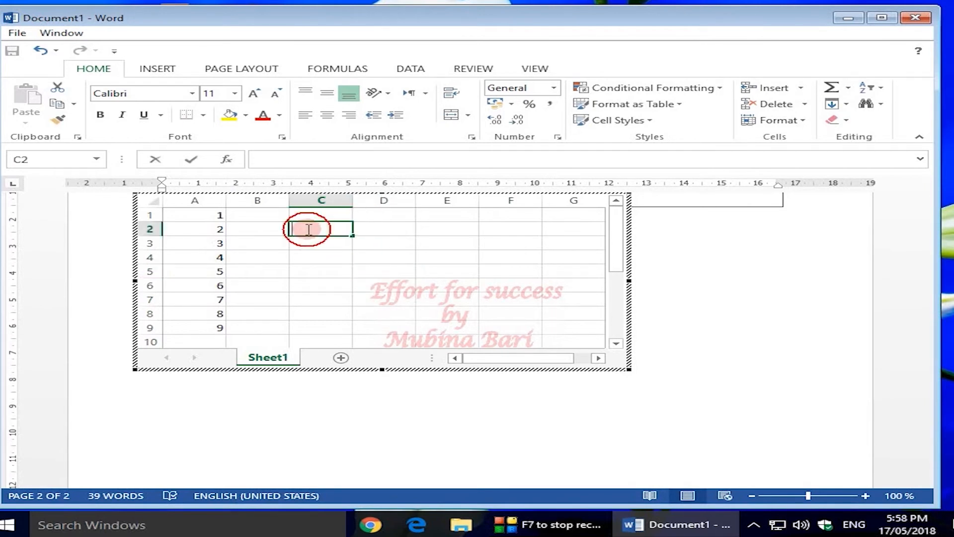
double_click(308, 229)
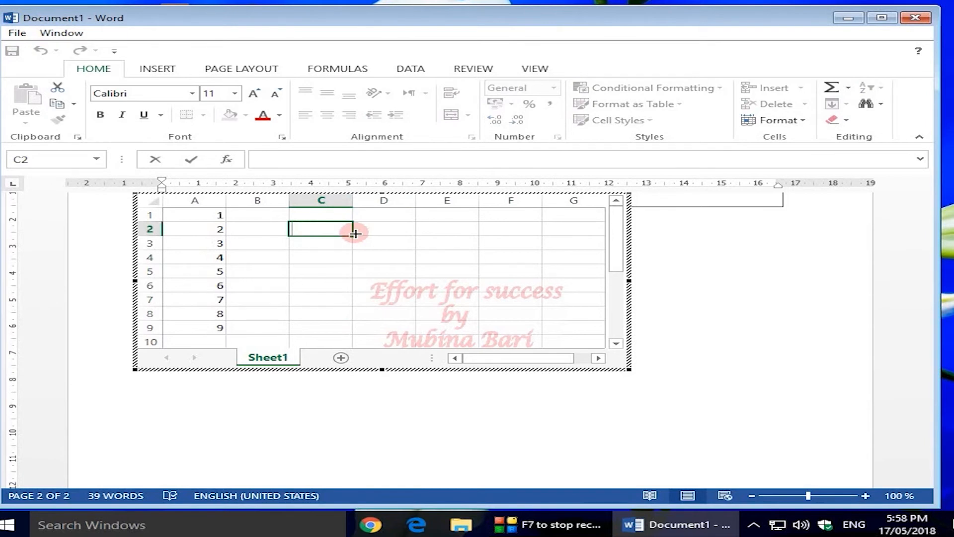
type("4")
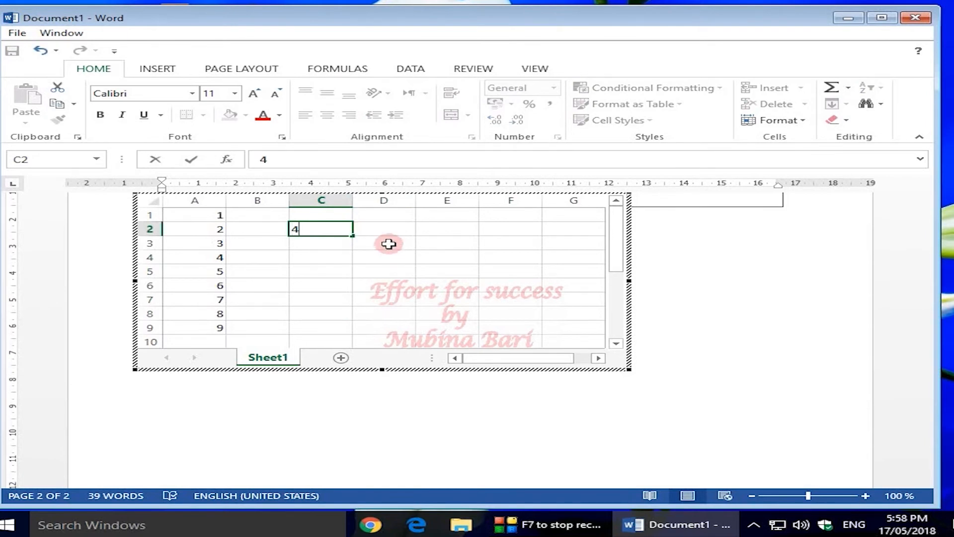
left_click(380, 256)
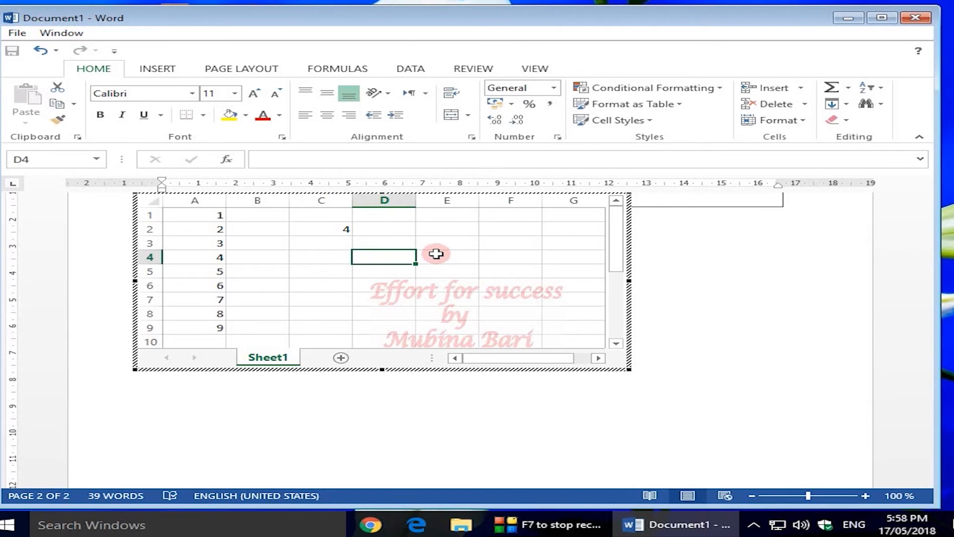
type("8")
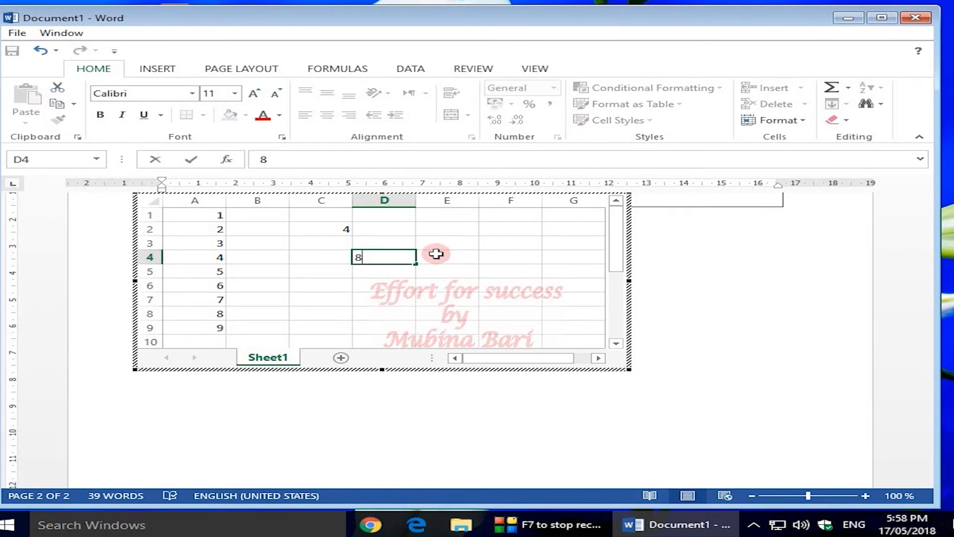
left_click(428, 285)
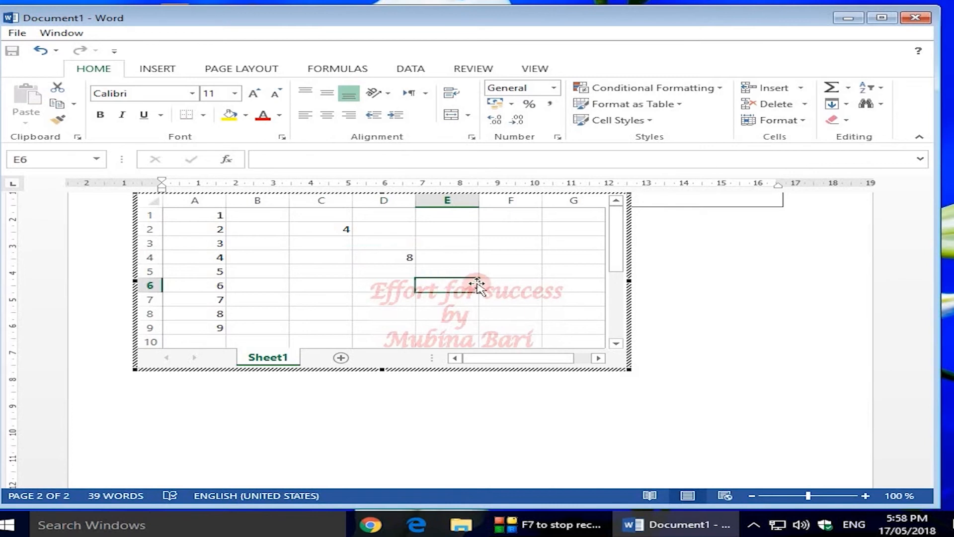
type("=")
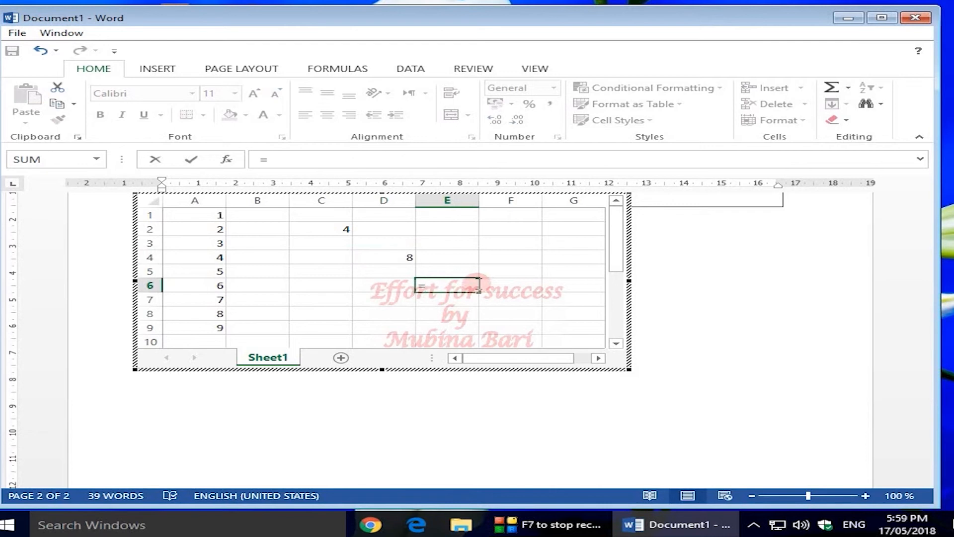
type("sum(c2,d4)")
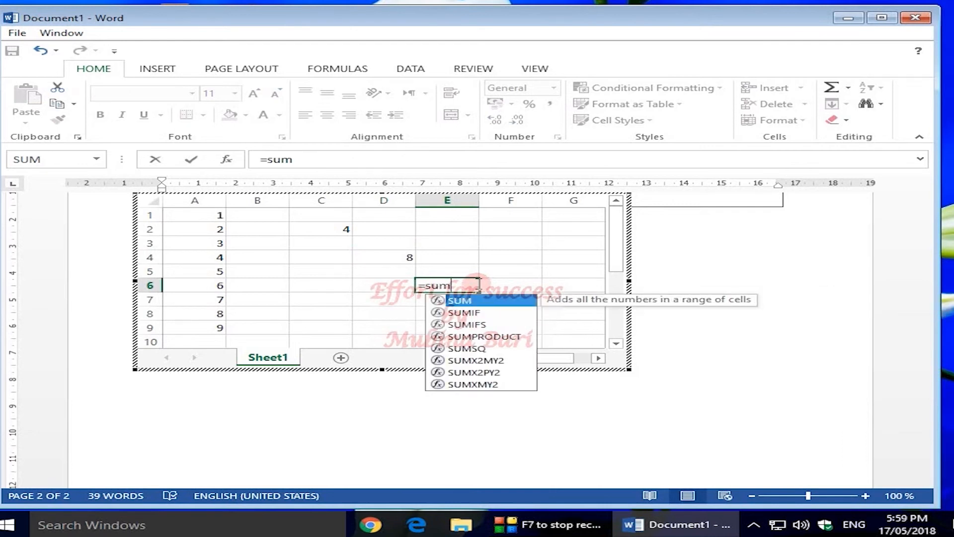
key("Return")
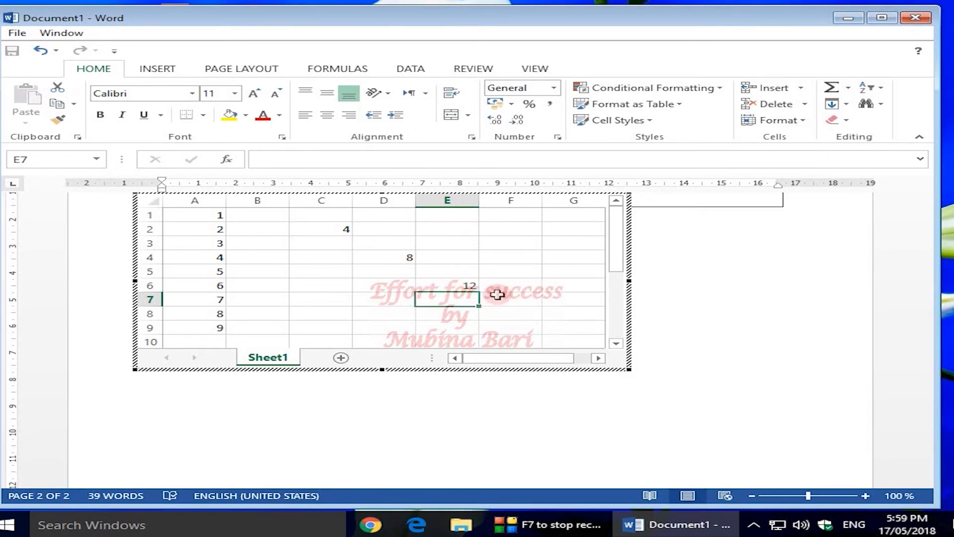
Step: Change C2 to 10 so E6 updates to 18, then return to the Word document
left_click(345, 229)
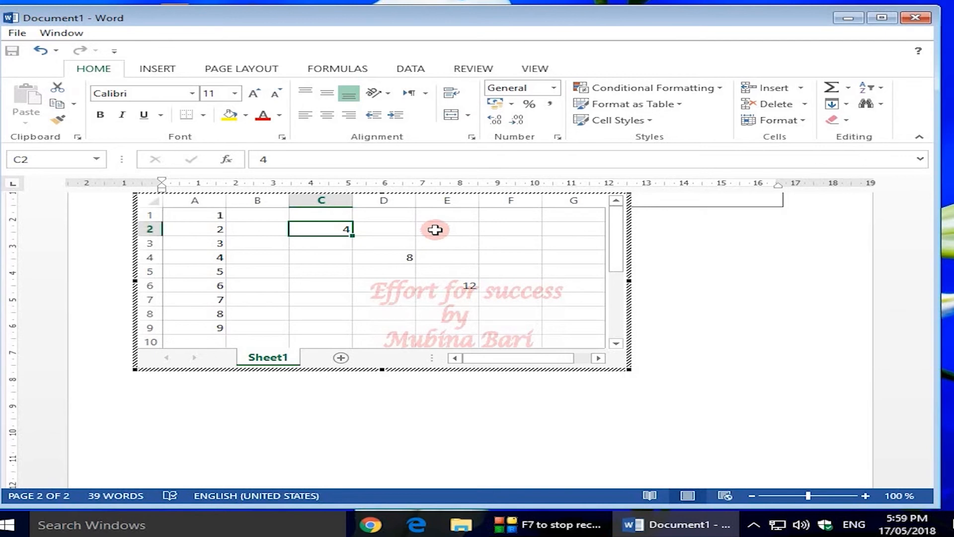
type("10")
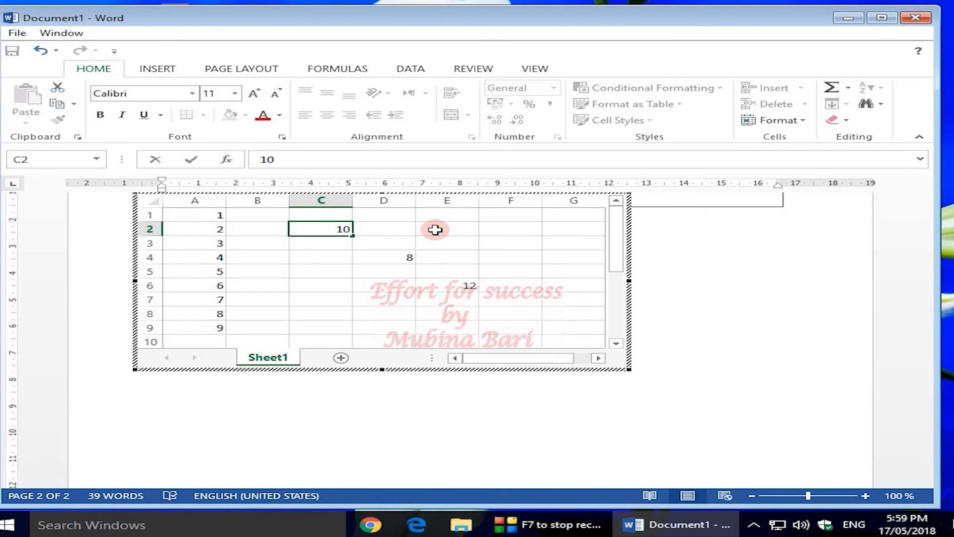
left_click(419, 281)
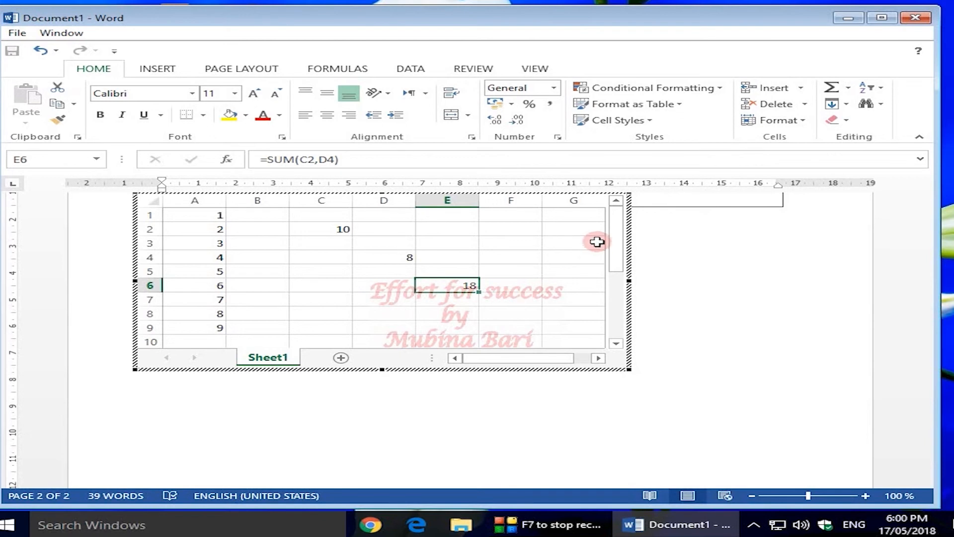
left_click(724, 272)
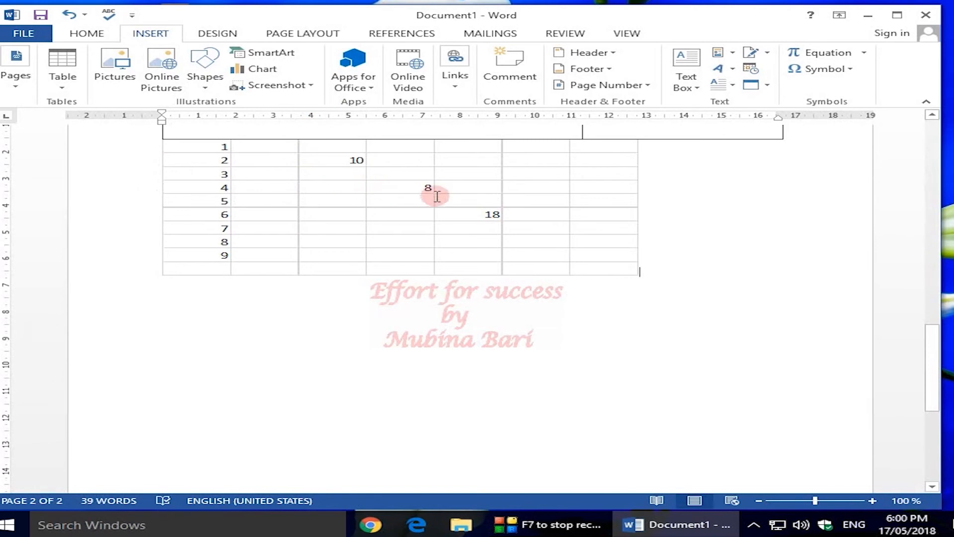
Step: Reopen and close the embedded worksheet, select it, then click into the top table on page 1
double_click(474, 209)
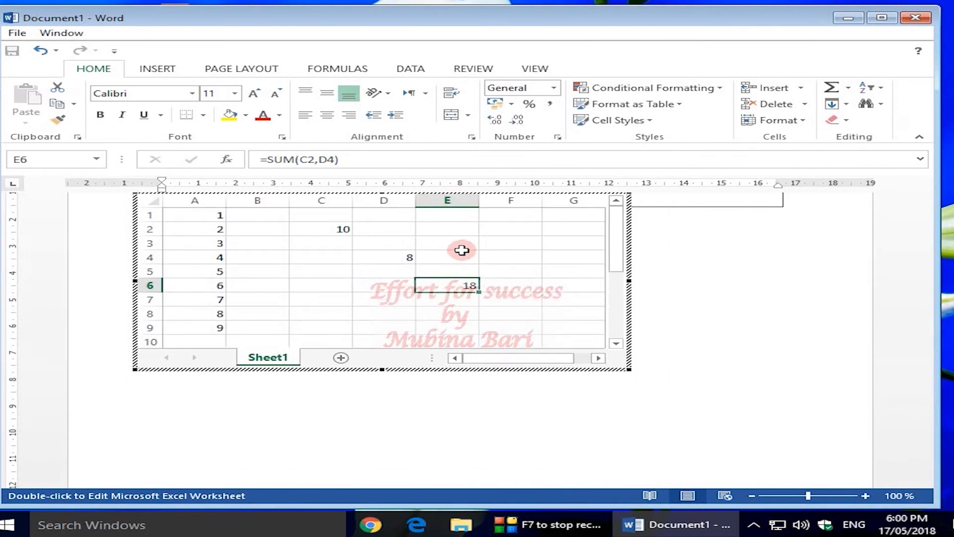
left_click(771, 264)
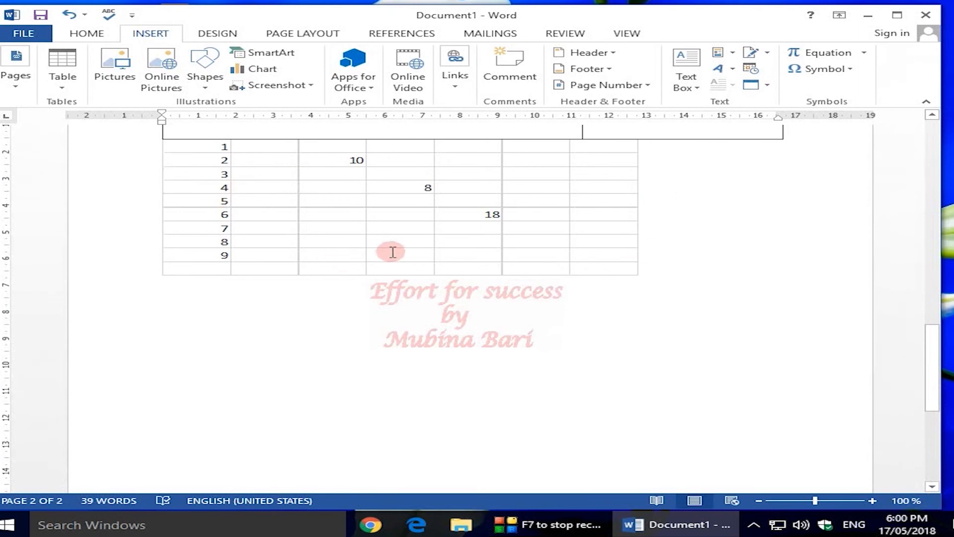
left_click(243, 222)
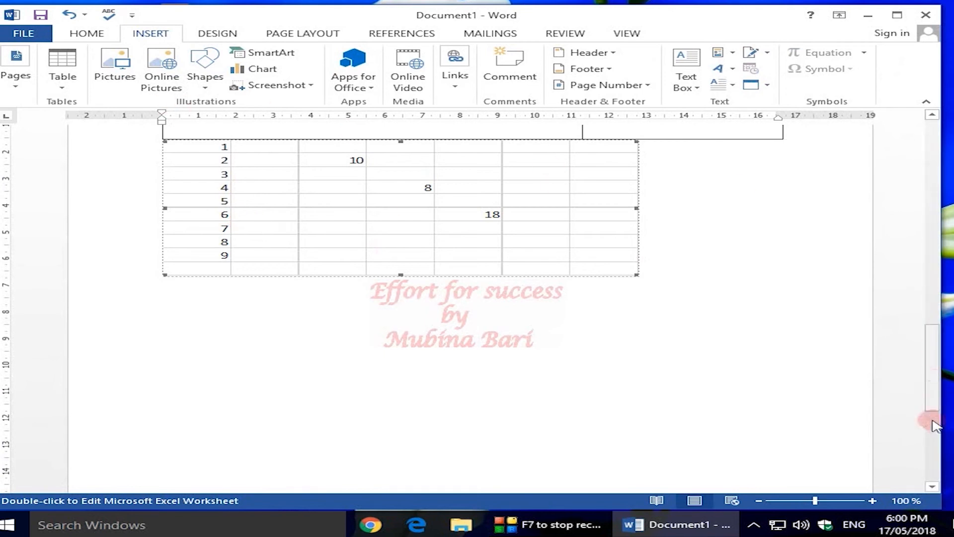
left_click_drag(932, 396, 934, 205)
left_click(347, 181)
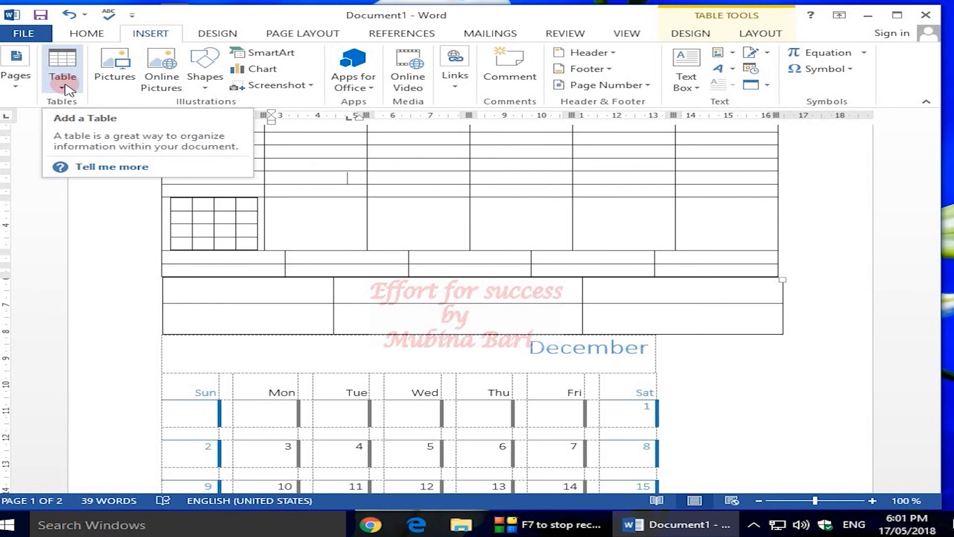
Step: Bring up the Table Tools Design and then Layout ribbon options for the page-1 table
left_click(698, 38)
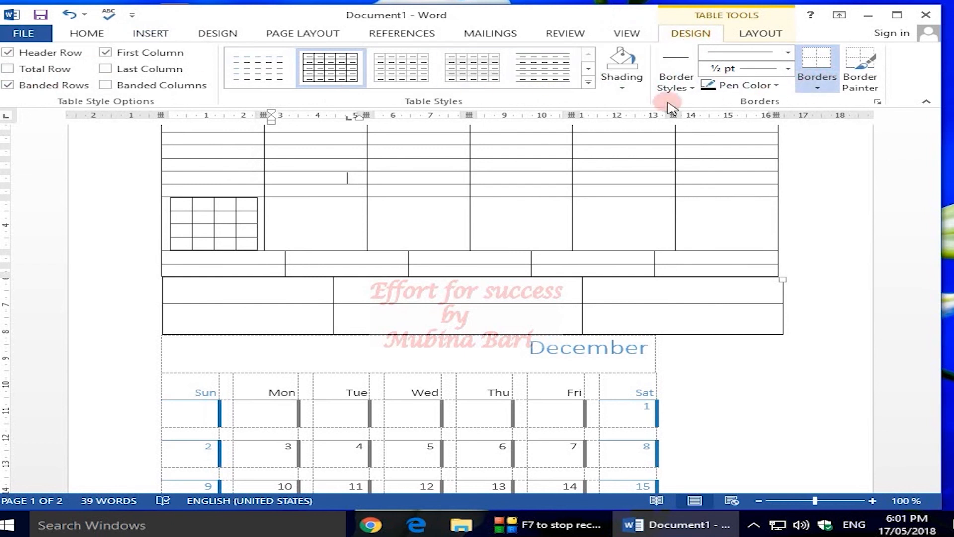
left_click(751, 35)
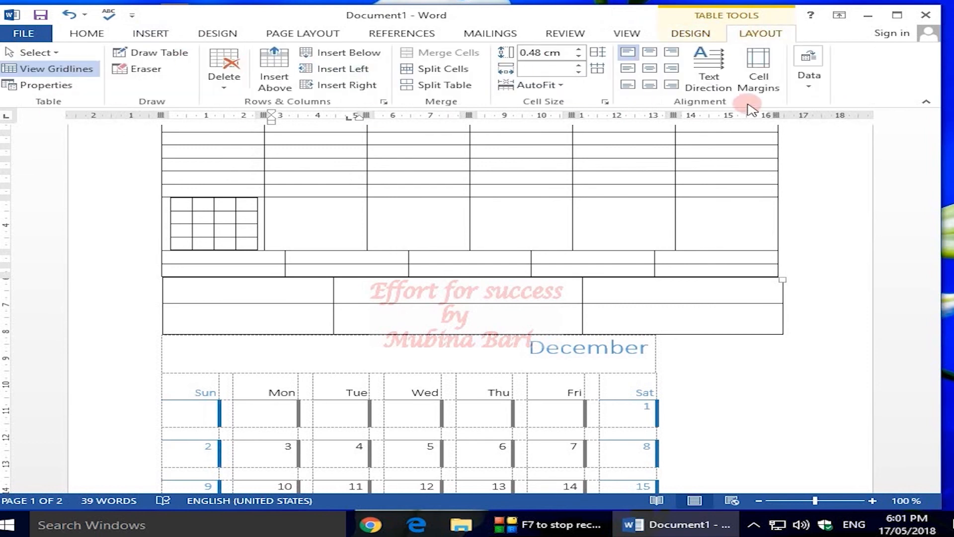